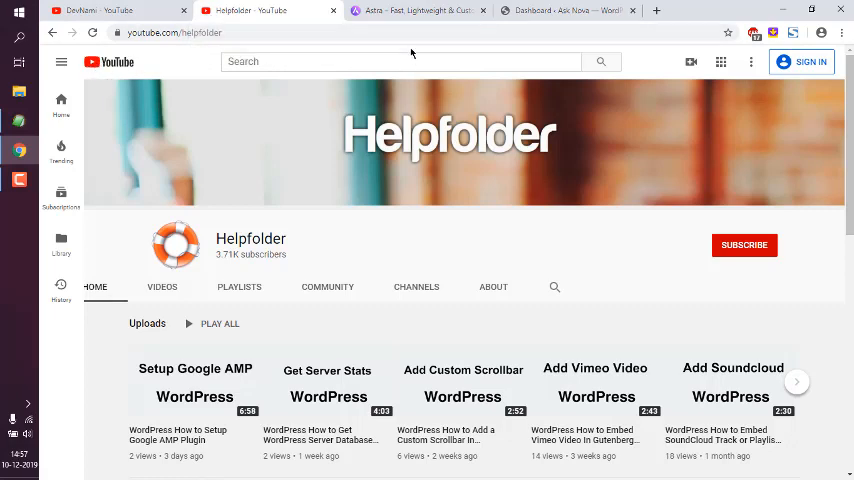
# Switch the browser to the Astra theme website (wpastra.com)
pyautogui.click(419, 12)
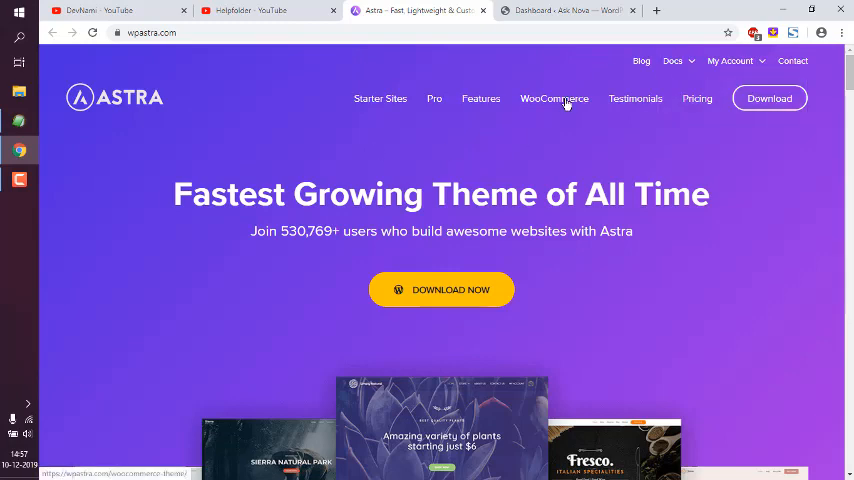
# Go to the Ask Nova dashboard and show Appearance > Astra Options
pyautogui.click(556, 12)
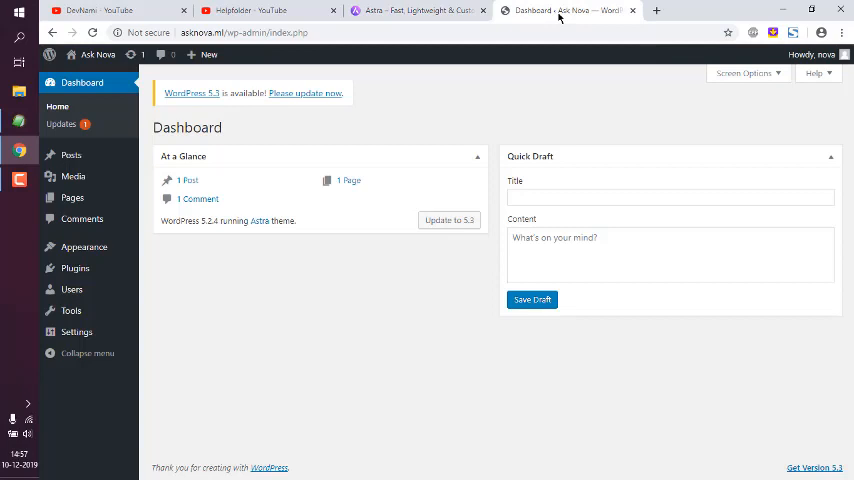
pyautogui.moveTo(84, 247)
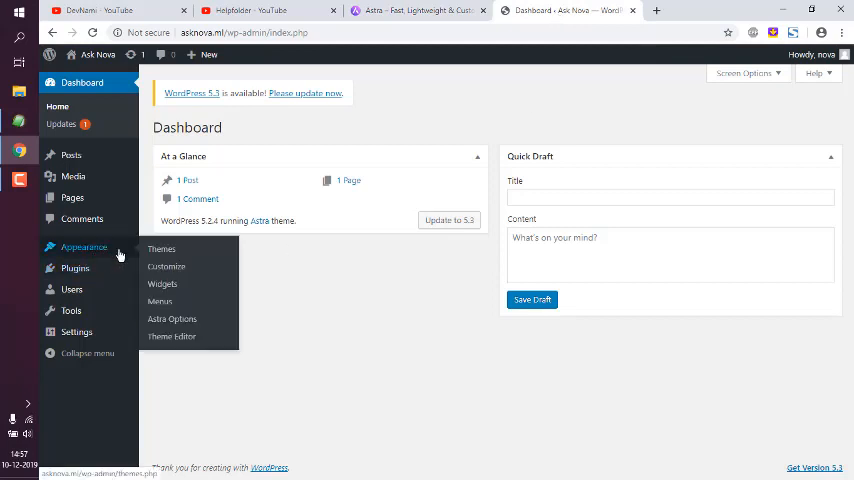
pyautogui.click(160, 319)
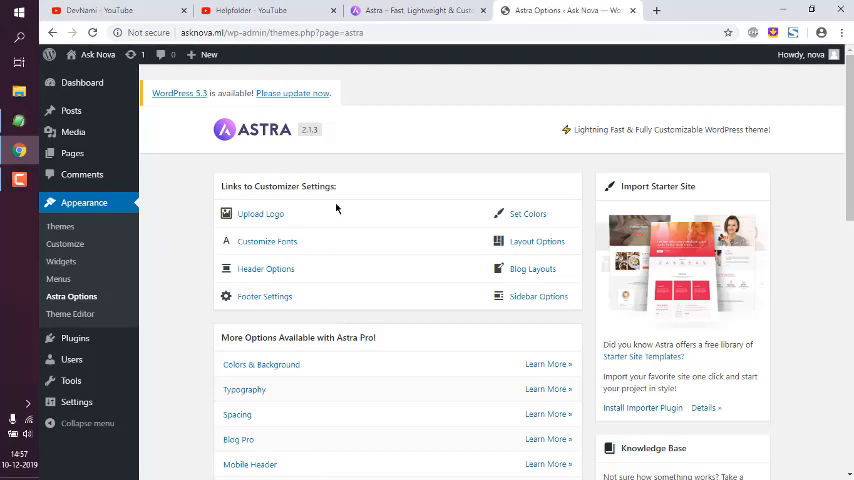
# Launch the Customizer, browse Global > Typography, and return to the main section list
pyautogui.click(76, 246)
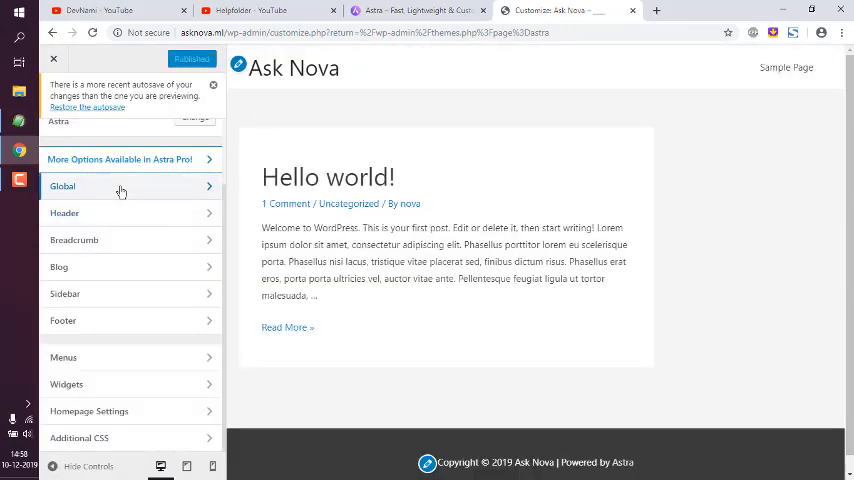
pyautogui.click(118, 189)
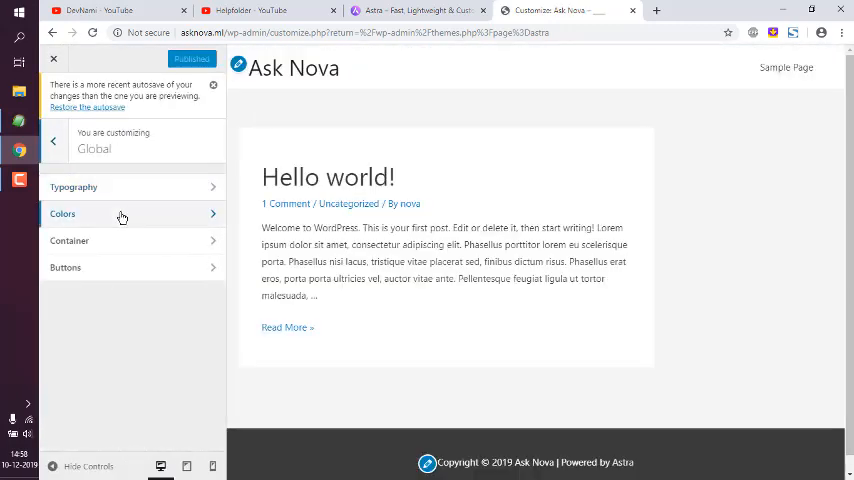
pyautogui.click(118, 189)
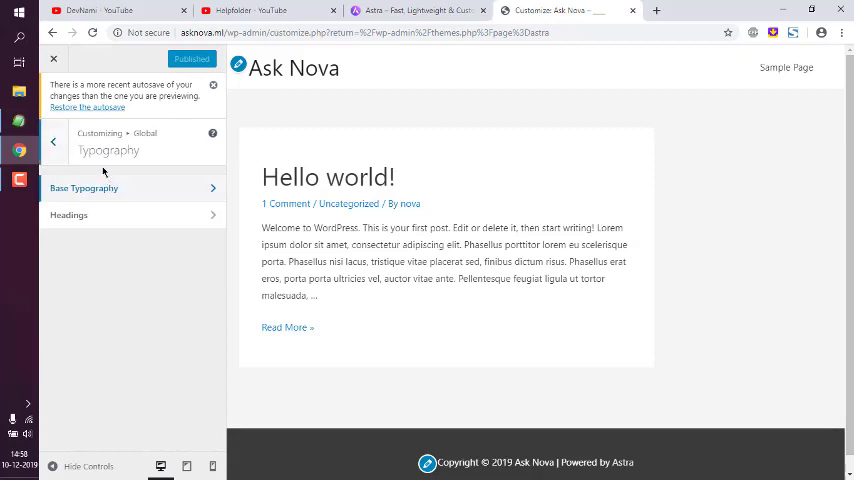
pyautogui.click(52, 142)
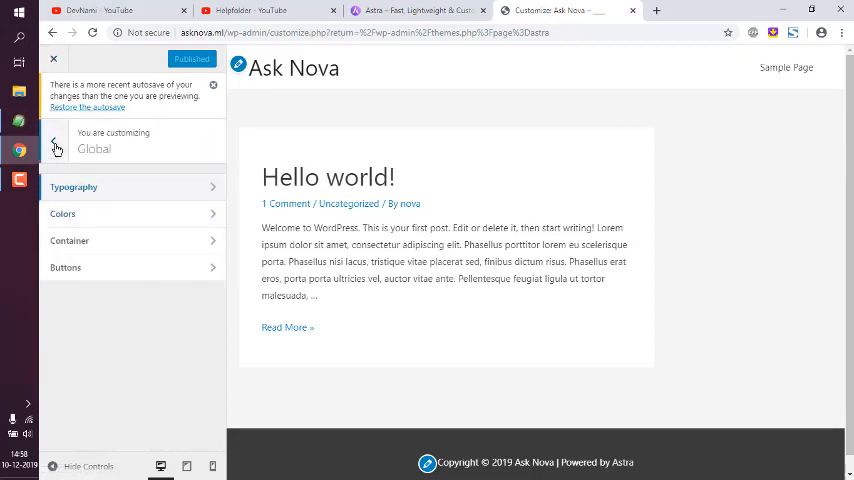
pyautogui.click(53, 141)
# Show the Site Identity settings under Header with the empty site icon slot
pyautogui.click(88, 213)
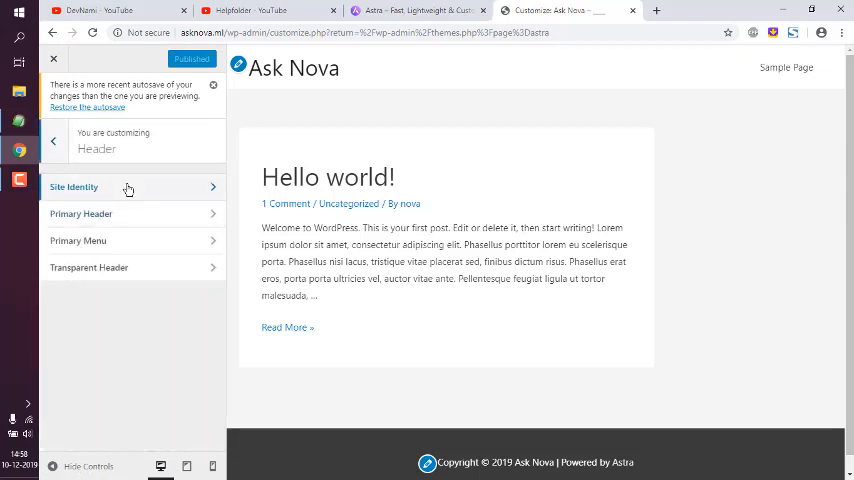
pyautogui.click(126, 187)
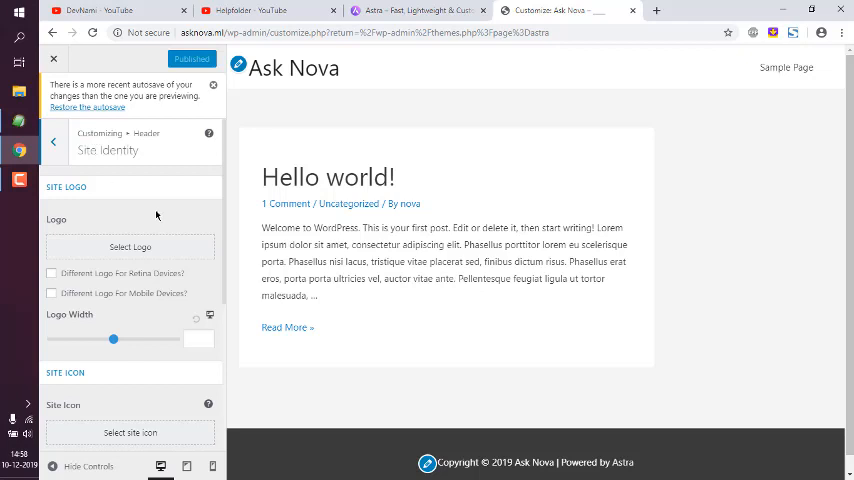
pyautogui.scroll(-3, 156, 213)
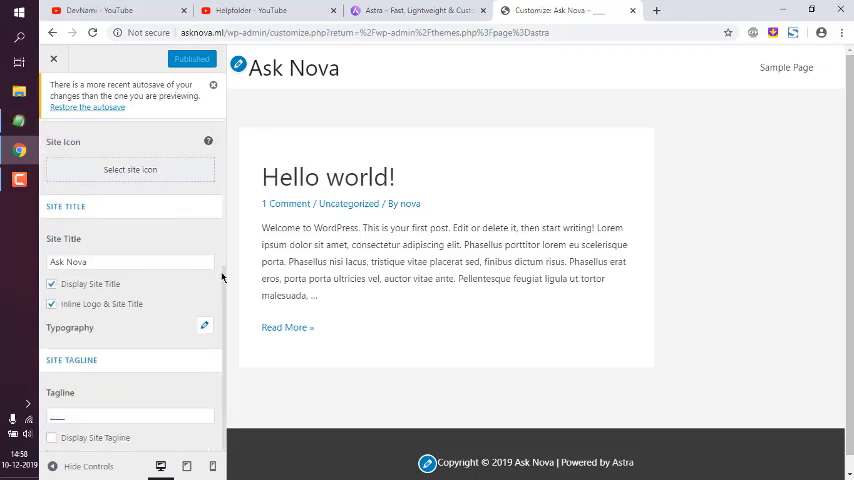
pyautogui.scroll(1, 223, 278)
pyautogui.scroll(-1, 222, 300)
pyautogui.scroll(1, 226, 255)
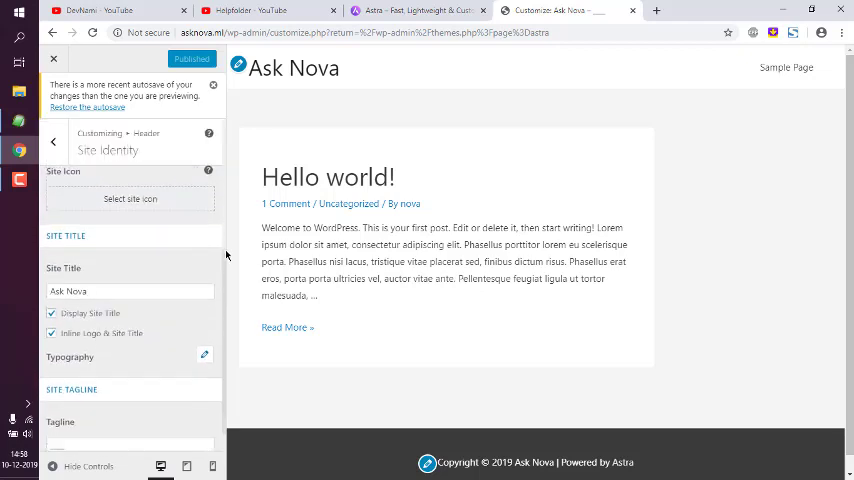
# Upload android-chrome-512x512.png from the Desktop as the site icon image
pyautogui.click(119, 206)
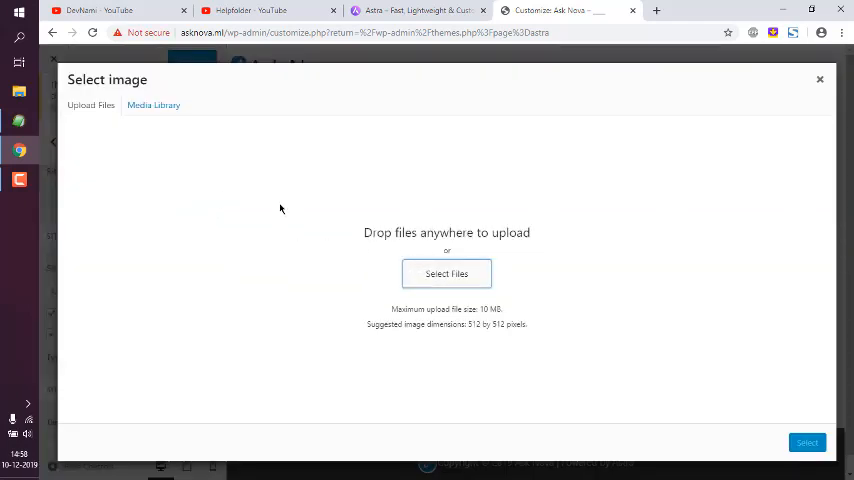
pyautogui.press('Return')
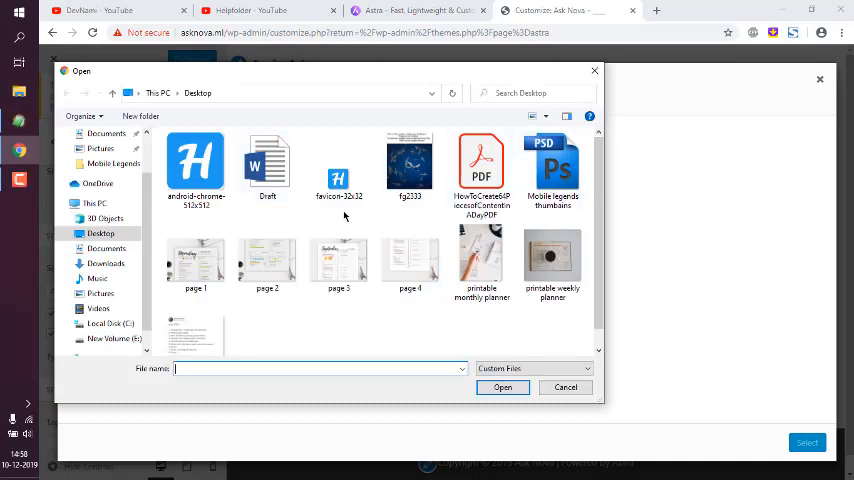
pyautogui.click(340, 185)
pyautogui.click(208, 197)
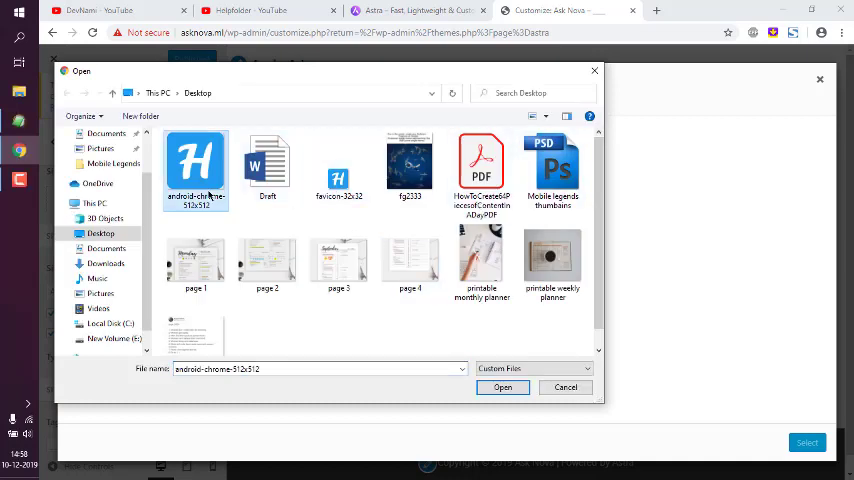
pyautogui.click(502, 387)
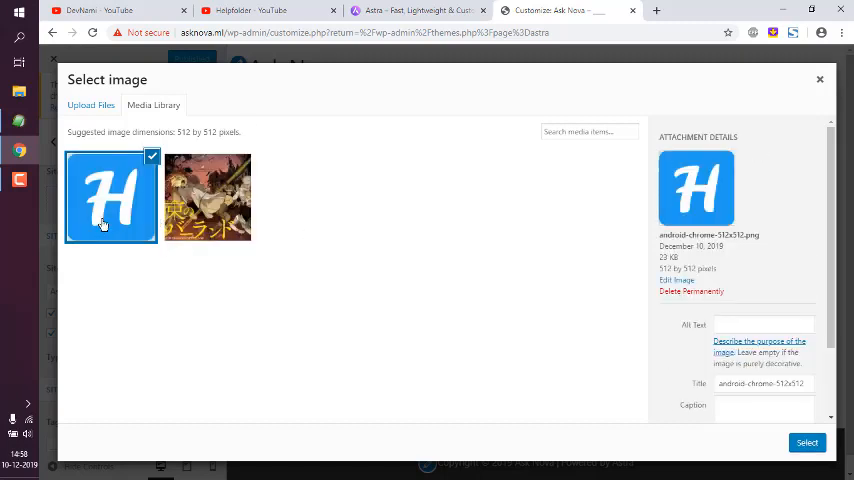
pyautogui.click(796, 445)
# Select the blue H image as site icon, publish, and reload to see the favicon
pyautogui.click(803, 448)
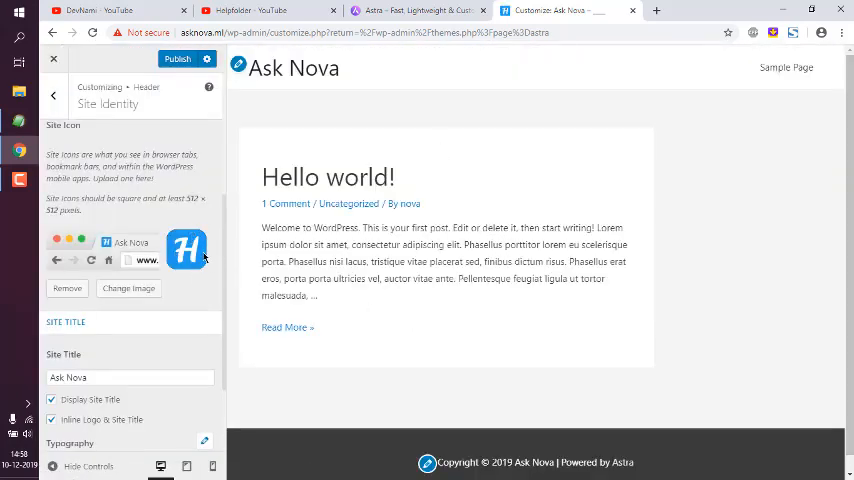
pyautogui.scroll(-2, 208, 267)
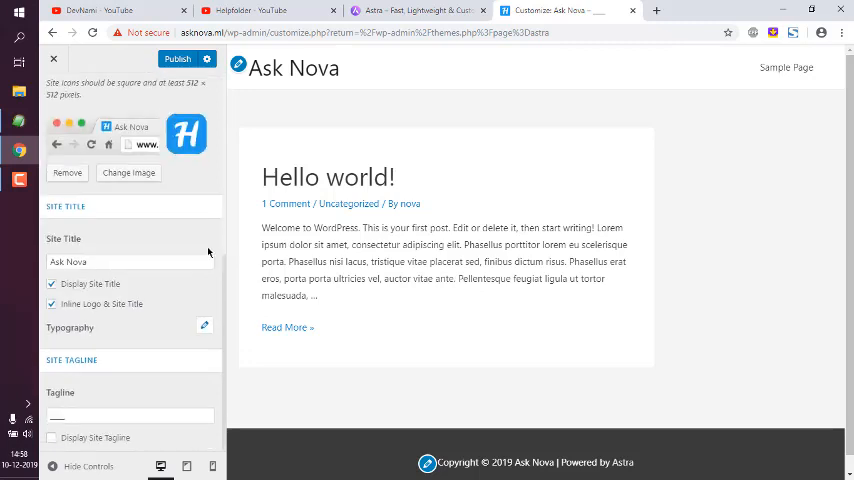
pyautogui.click(178, 58)
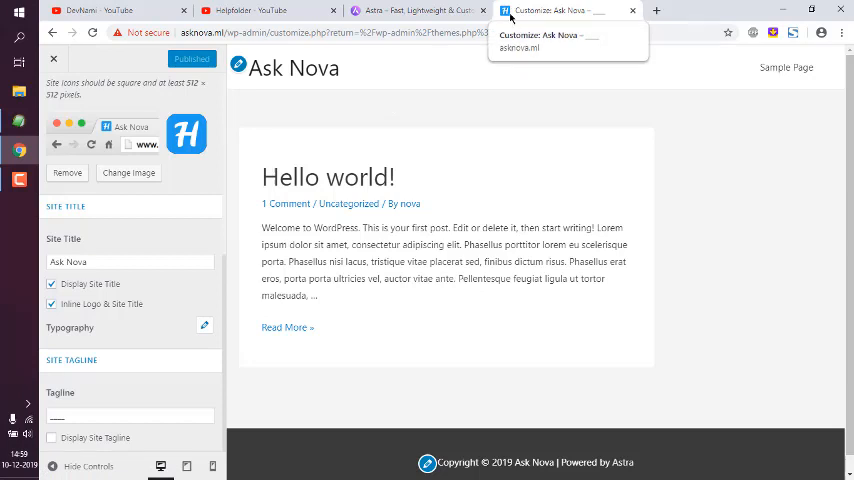
pyautogui.press('F5')
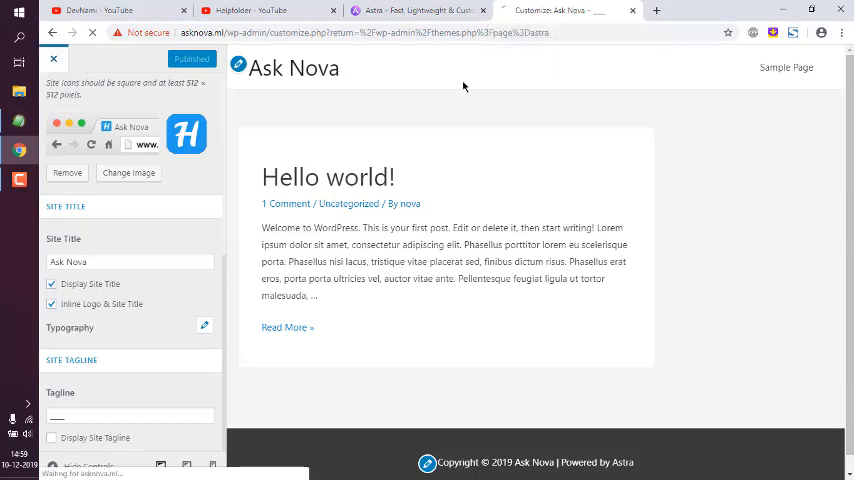